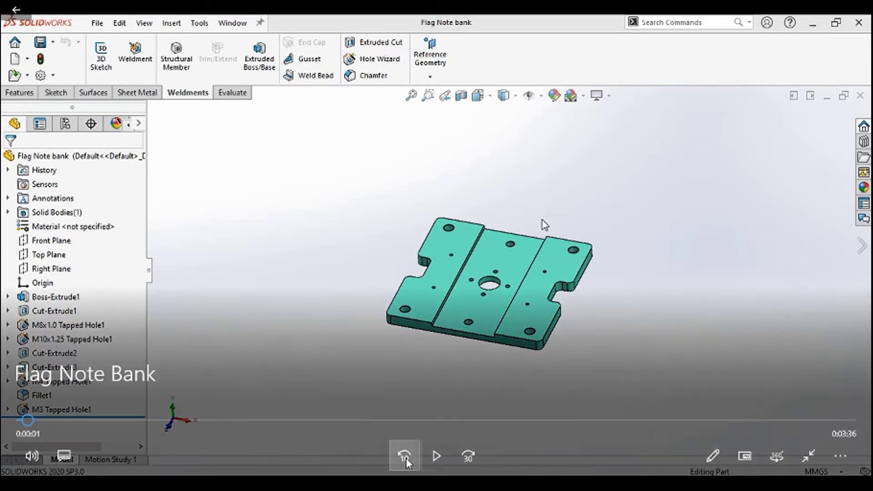
Switch to Sheet1 of the Flag Note bank drawing, which shows both plate views
click(437, 456)
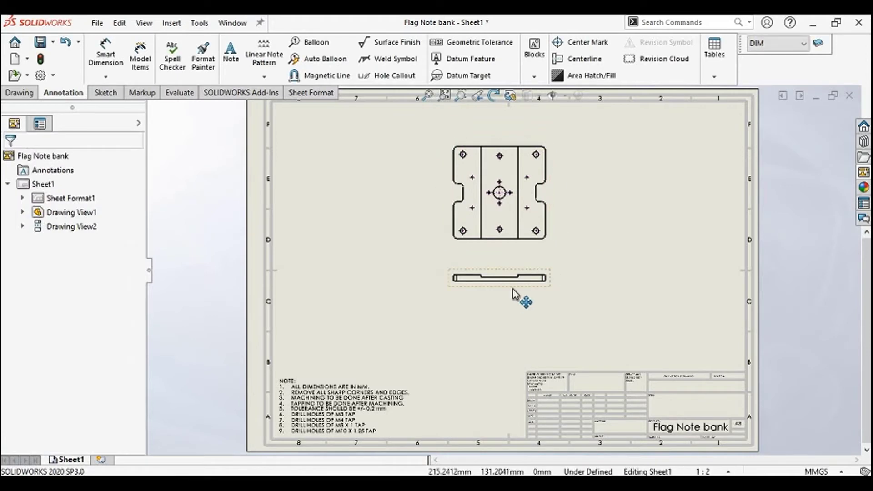
Give Drawing View1 a custom 1:1.5 scale and move Drawing View2 lower on the sheet
click(497, 280)
scroll(496, 280, down, 2)
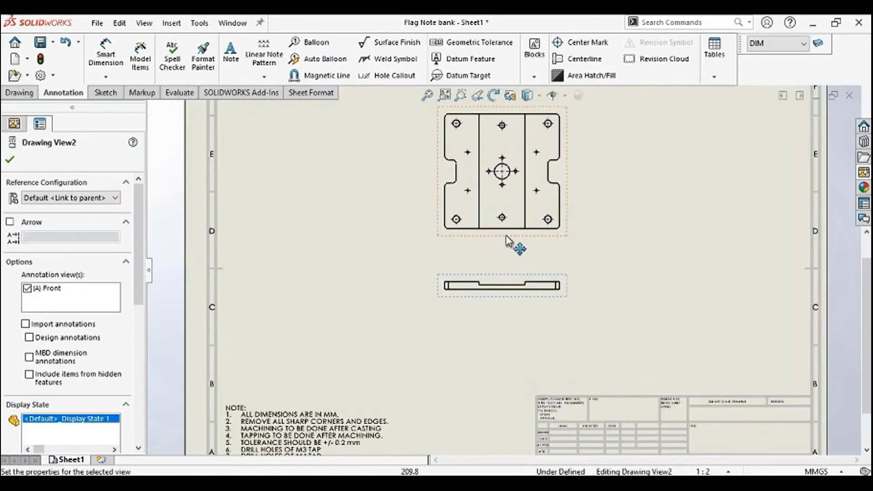
click(509, 233)
scroll(130, 380, down, 3)
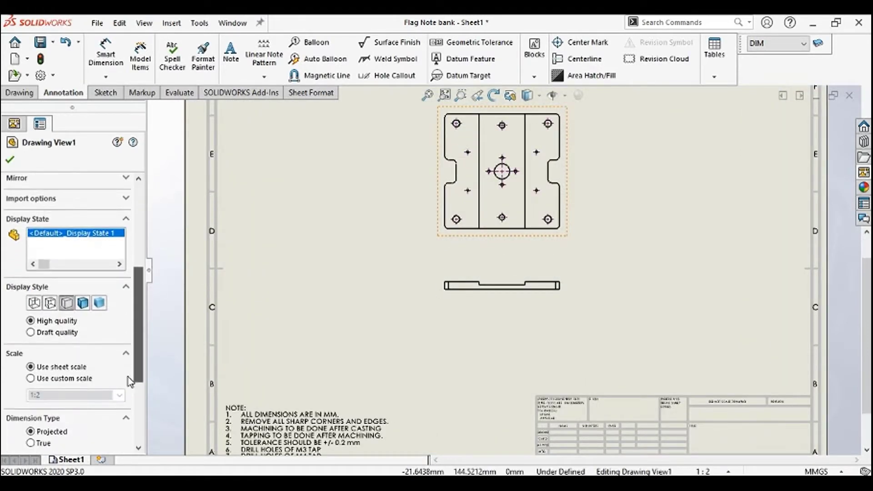
scroll(130, 381, down, 1)
click(30, 356)
text(1.5)
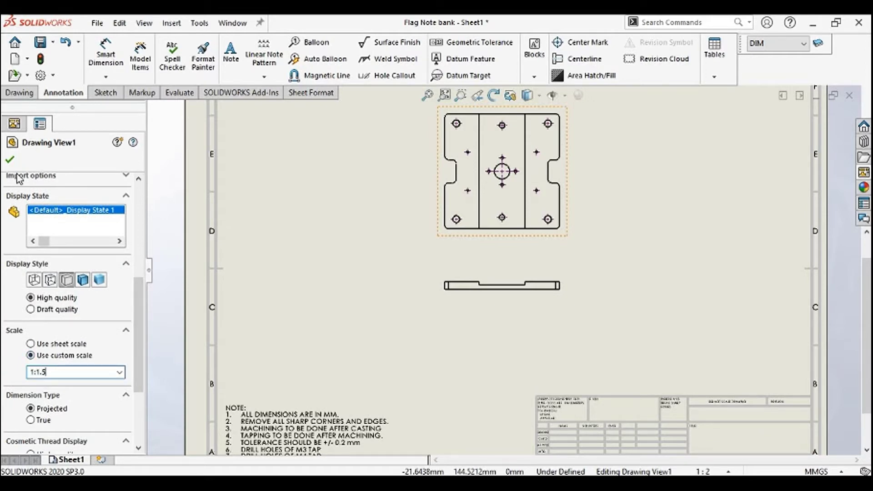
click(11, 159)
mouse_move(502, 321)
mouse_down()
mouse_move(510, 343)
mouse_move(462, 375)
mouse_up()
click(461, 375)
Zoom to fit the whole sheet so the note block can be reached
key(f)
scroll(440, 403, up, 2)
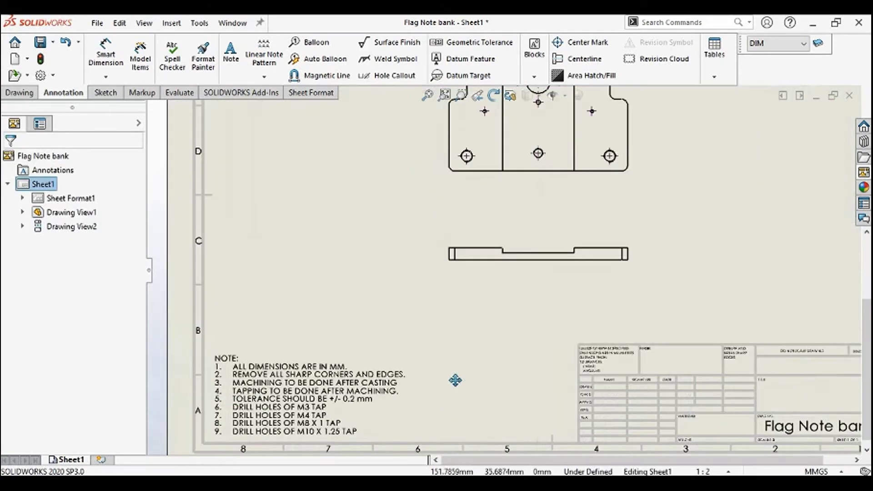
scroll(454, 380, up, 2)
scroll(468, 361, up, 2)
scroll(452, 357, up, 1)
scroll(492, 351, up, 1)
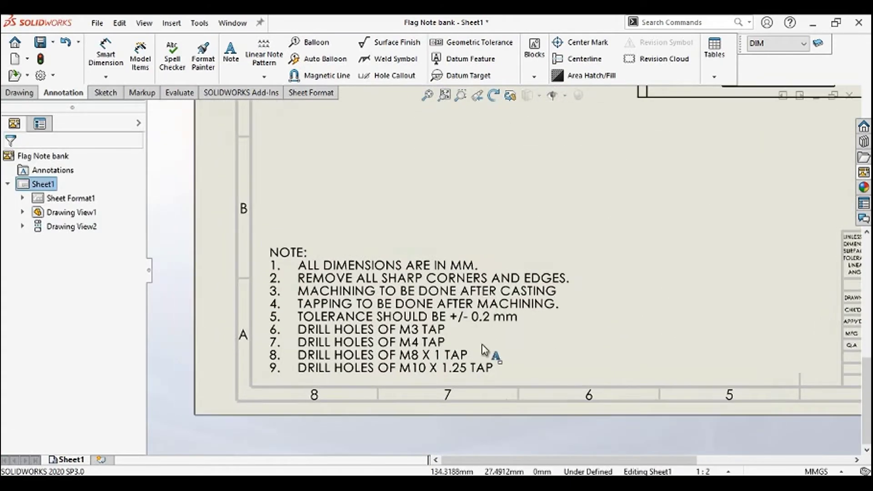
scroll(558, 368, up, 1)
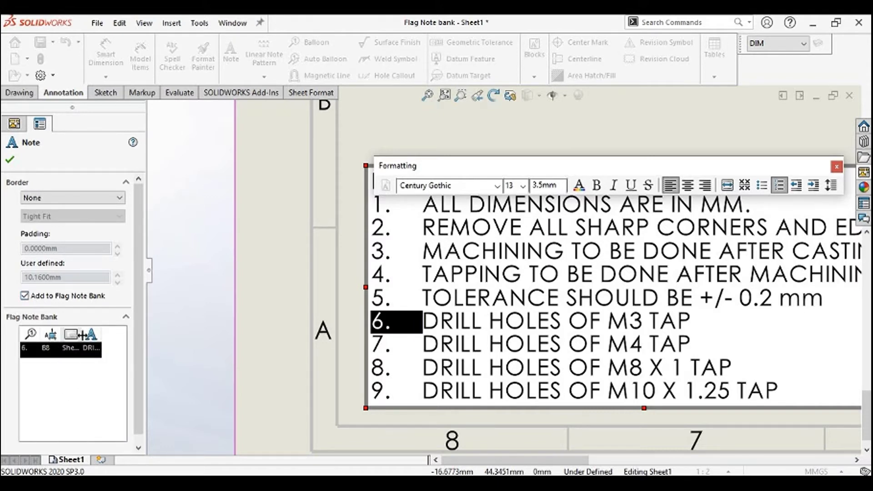
Try circle and triangle borders on note 6 before settling on a hexagon
click(74, 200)
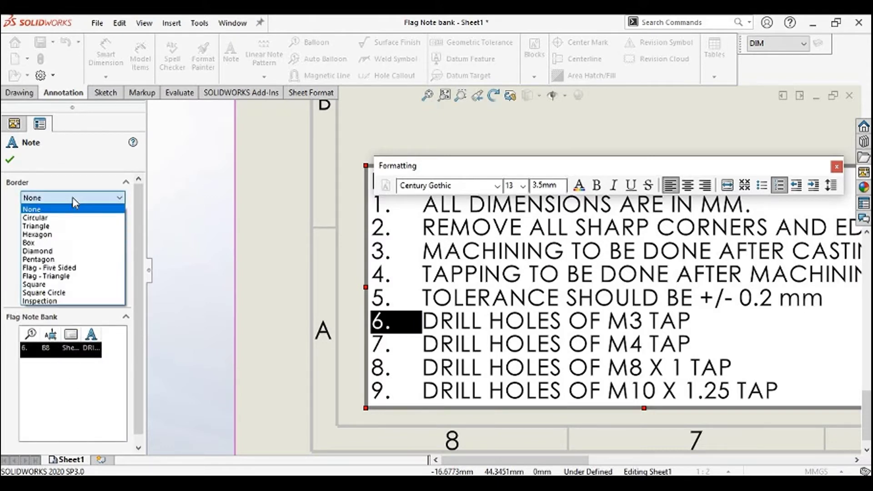
click(69, 218)
click(68, 198)
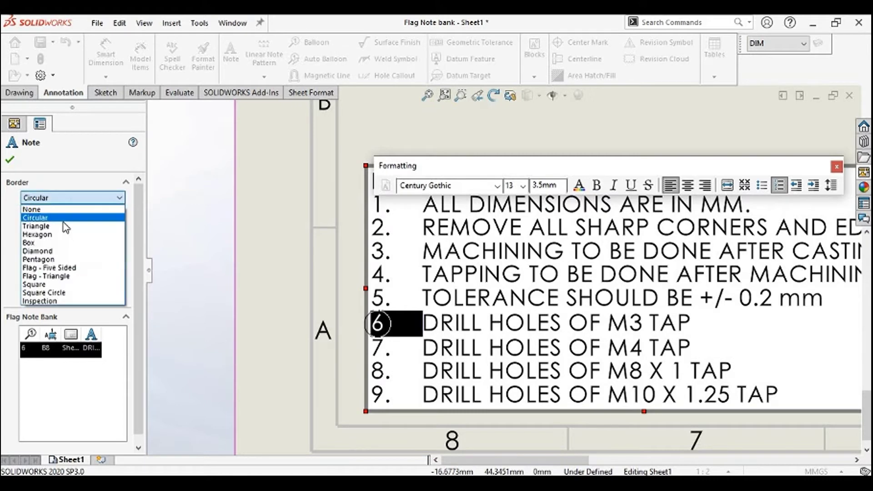
click(59, 228)
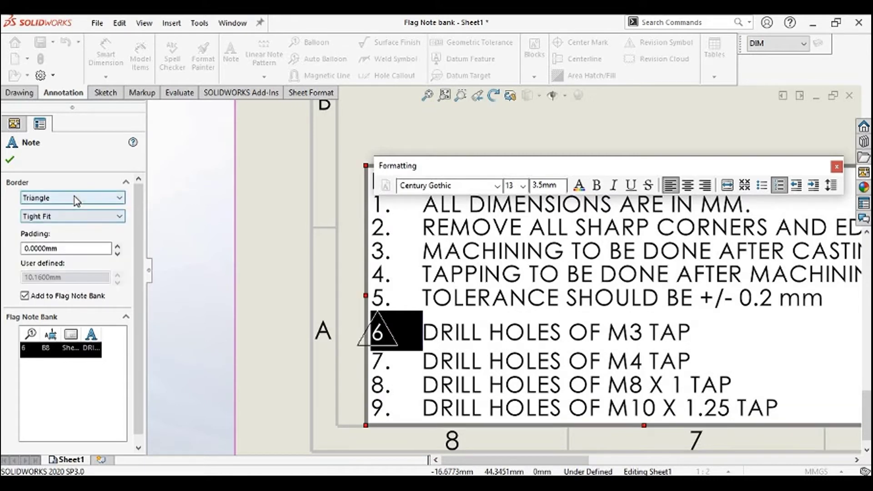
click(76, 199)
click(71, 233)
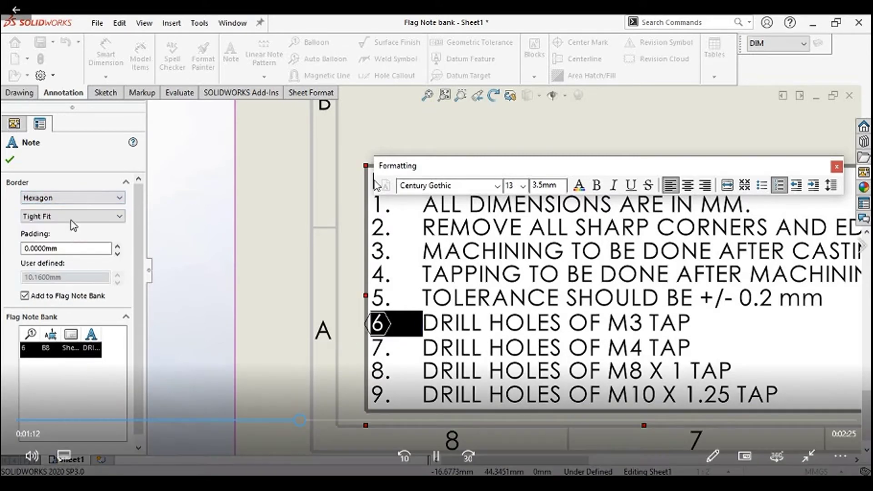
scroll(141, 313, down, 1)
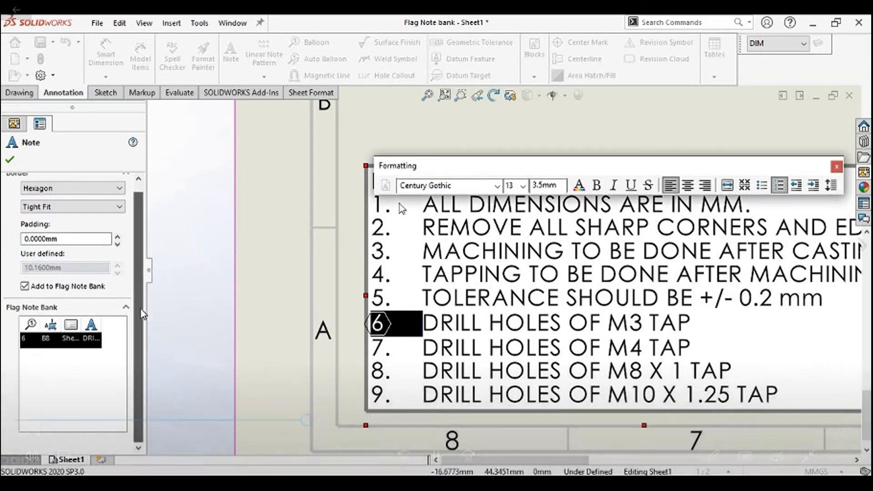
click(10, 161)
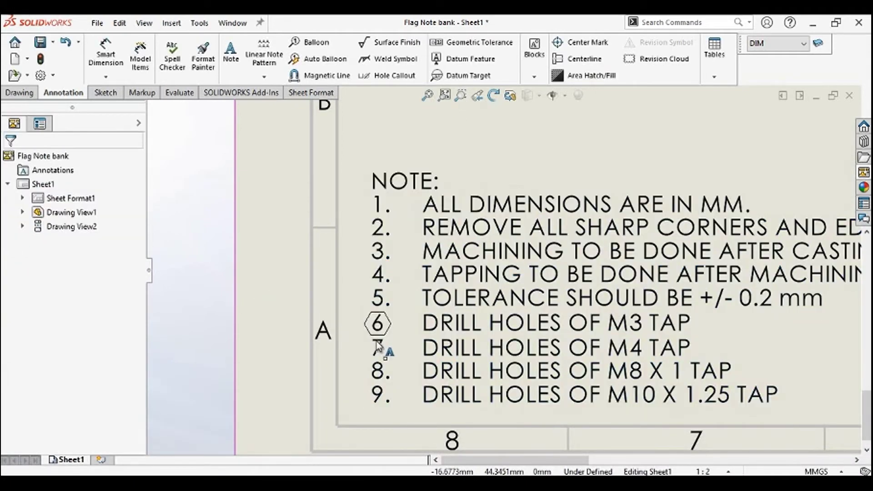
Add note items 7 and 8 to the Flag Note Bank with hexagon borders
double_click(380, 346)
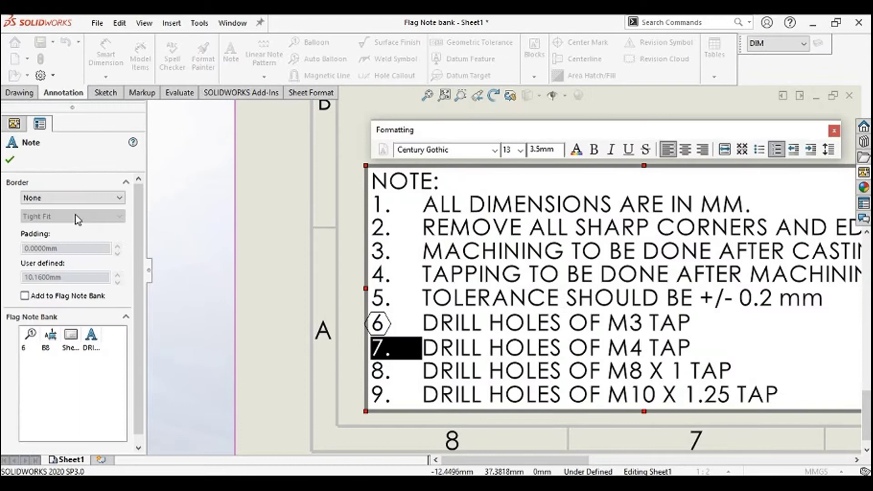
click(26, 296)
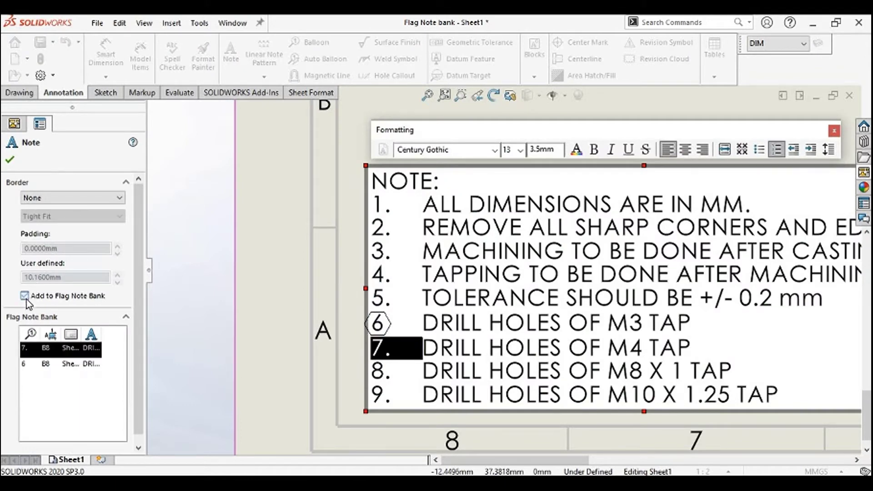
click(60, 199)
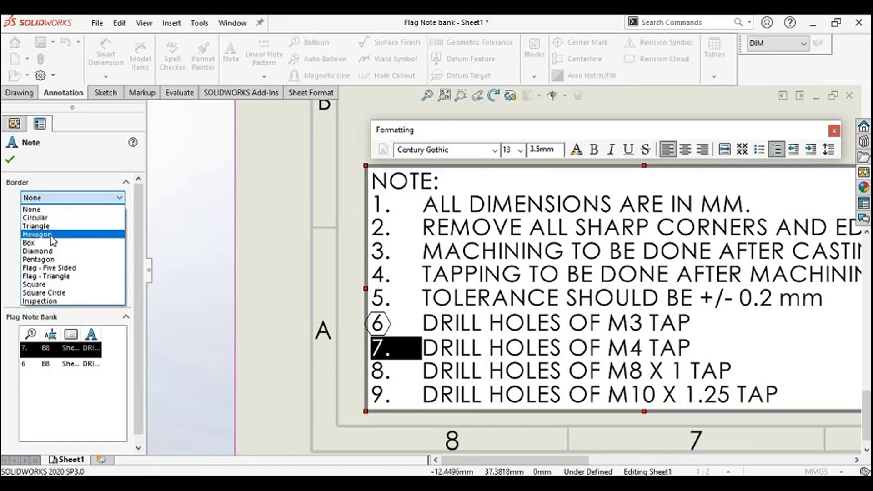
click(52, 235)
click(383, 374)
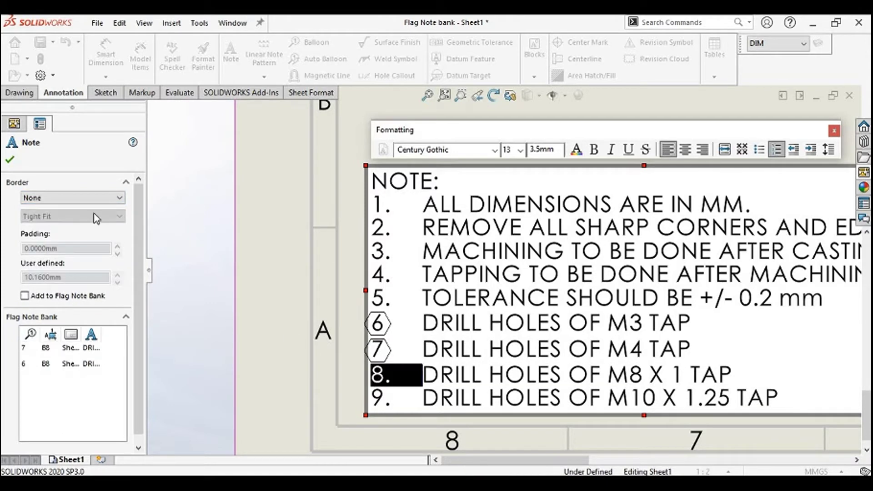
click(34, 298)
click(39, 198)
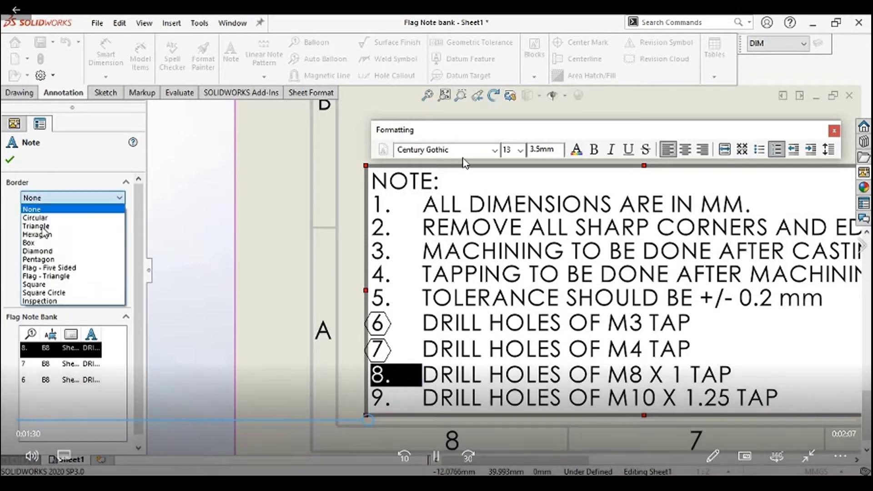
click(45, 236)
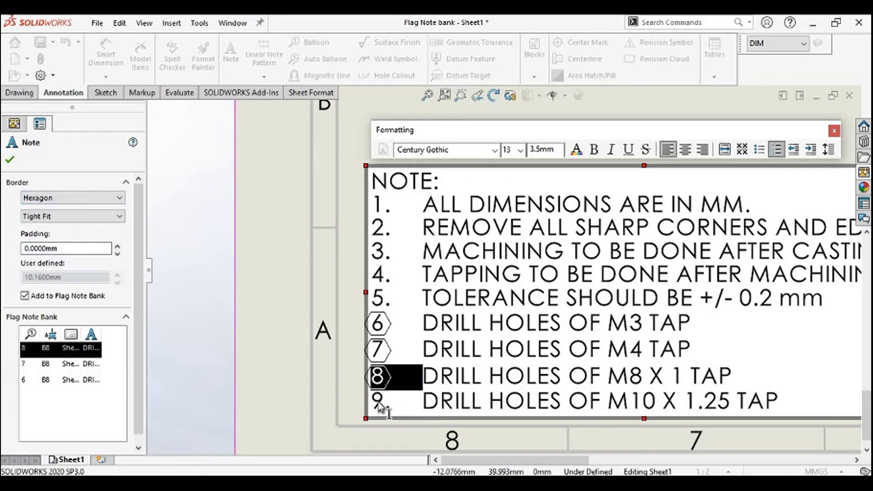
Add item 9 to the bank with a hexagon border, close the note, and fit the sheet
double_click(378, 403)
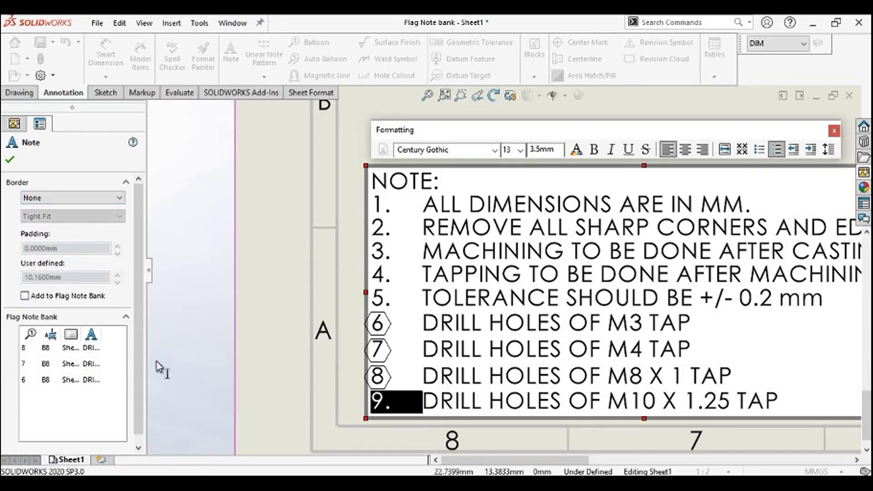
click(25, 296)
click(50, 199)
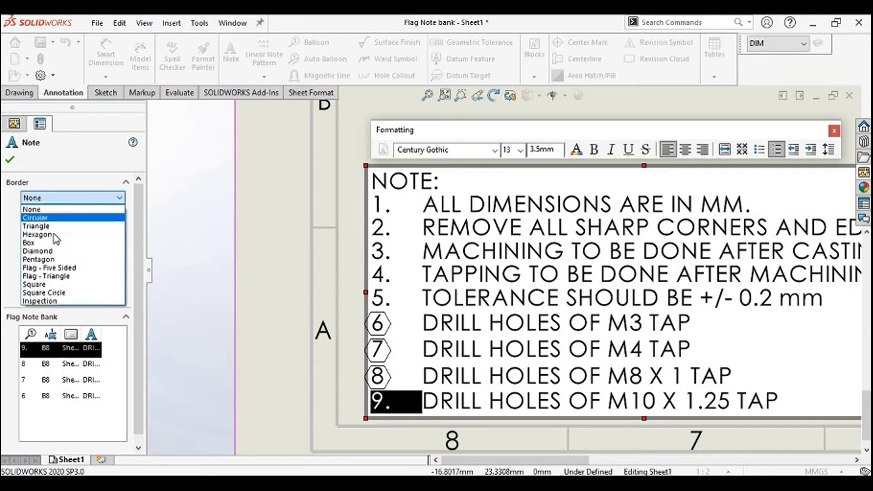
key(Return)
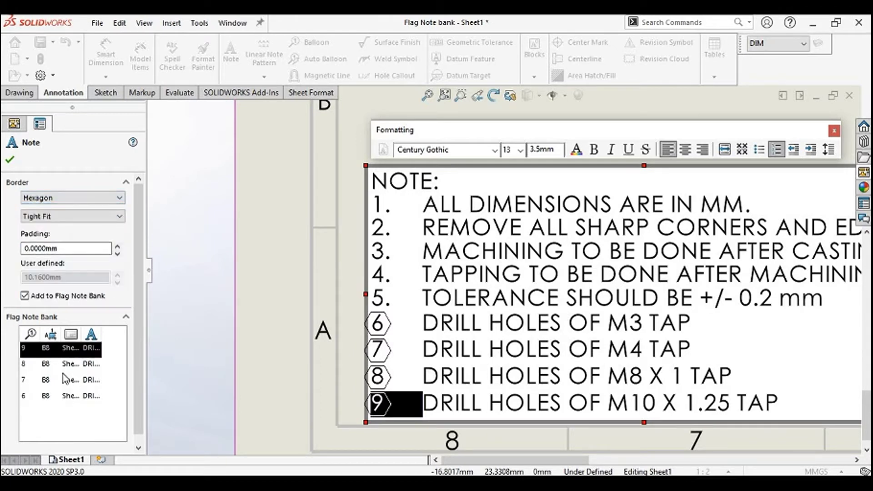
click(9, 162)
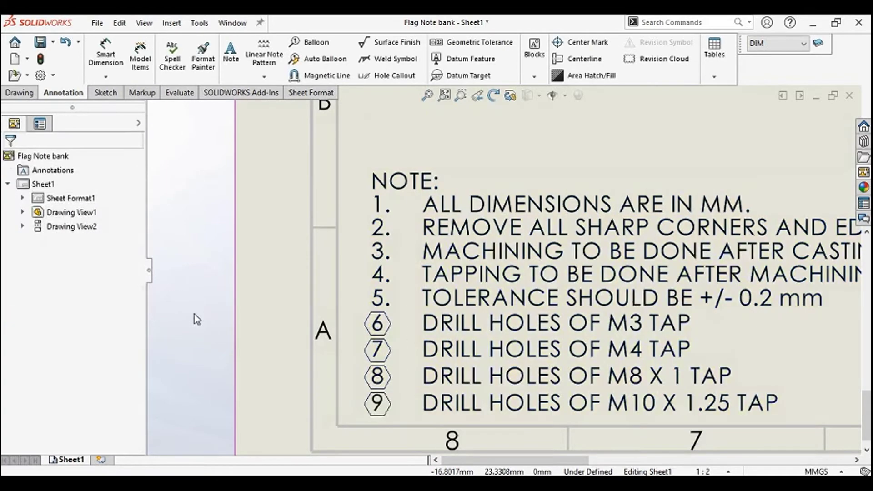
scroll(326, 341, up, 3)
scroll(420, 312, up, 2)
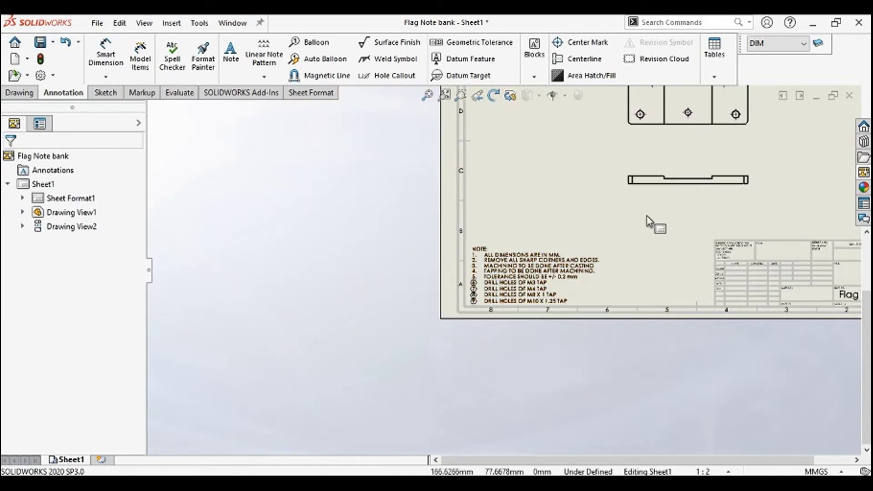
key(f)
scroll(563, 137, down, 1)
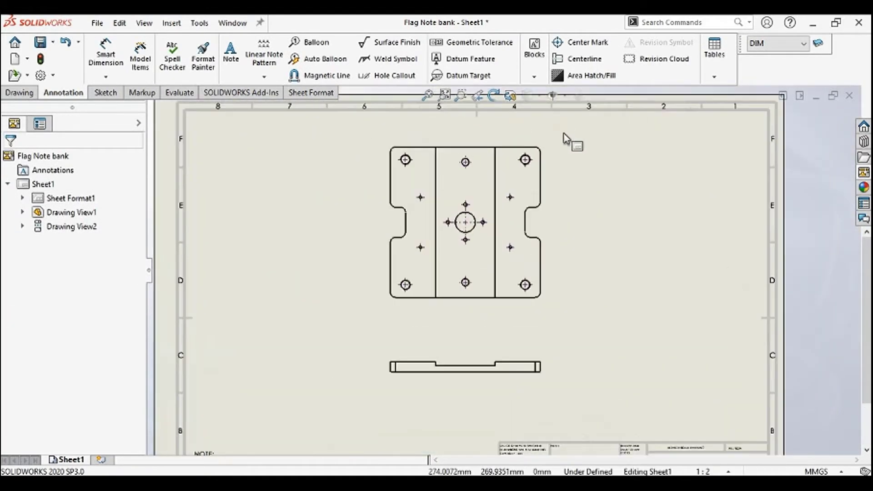
scroll(541, 175, down, 1)
scroll(543, 218, down, 1)
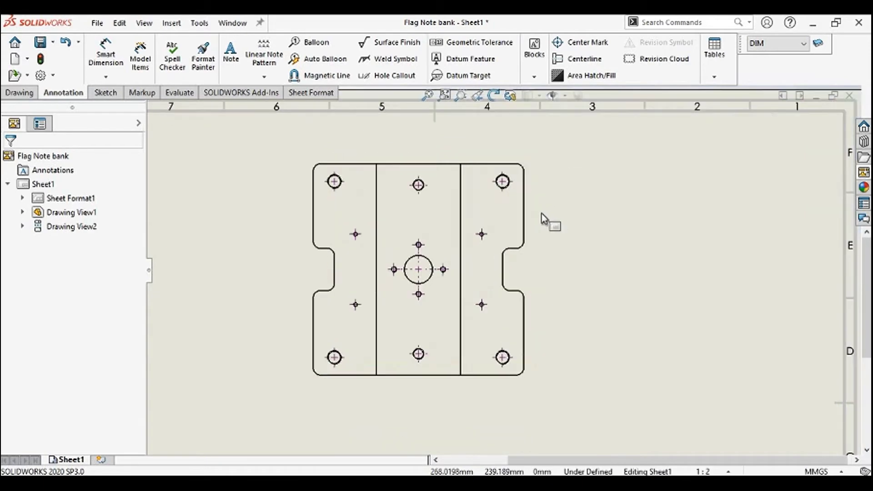
Start the Balloon tool with Flag Note Bank enabled, widening the panel to show note text
click(316, 42)
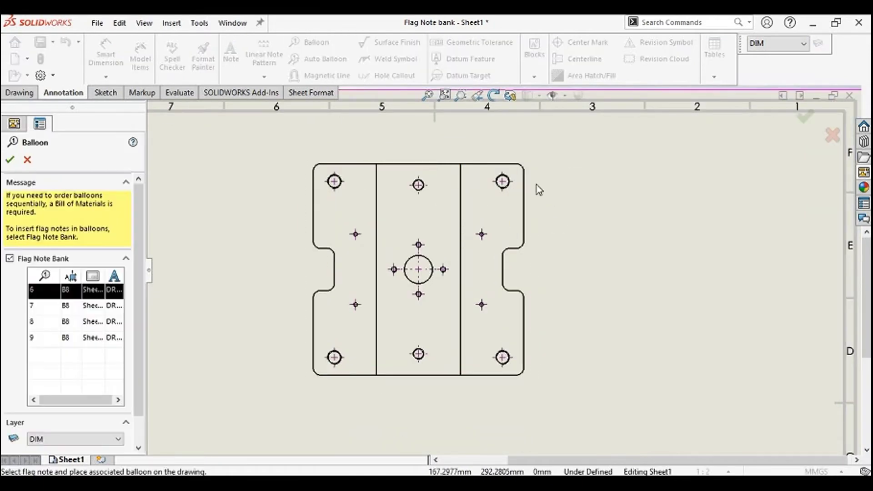
click(10, 259)
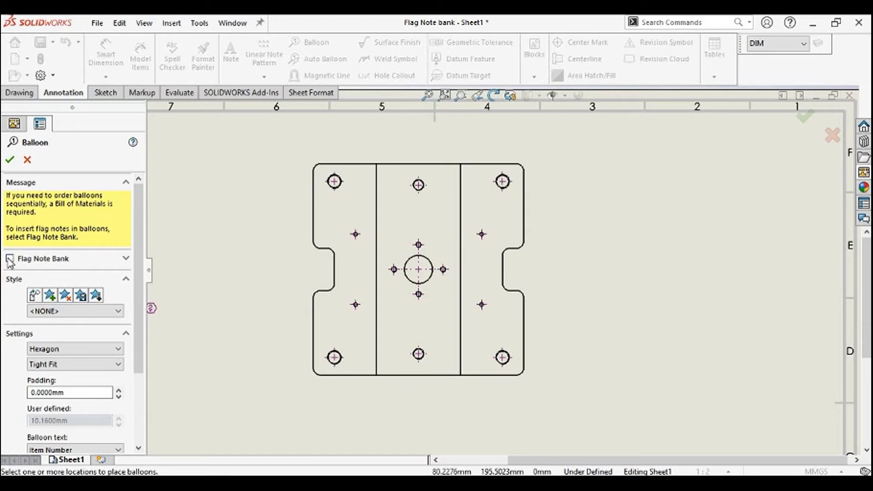
click(10, 259)
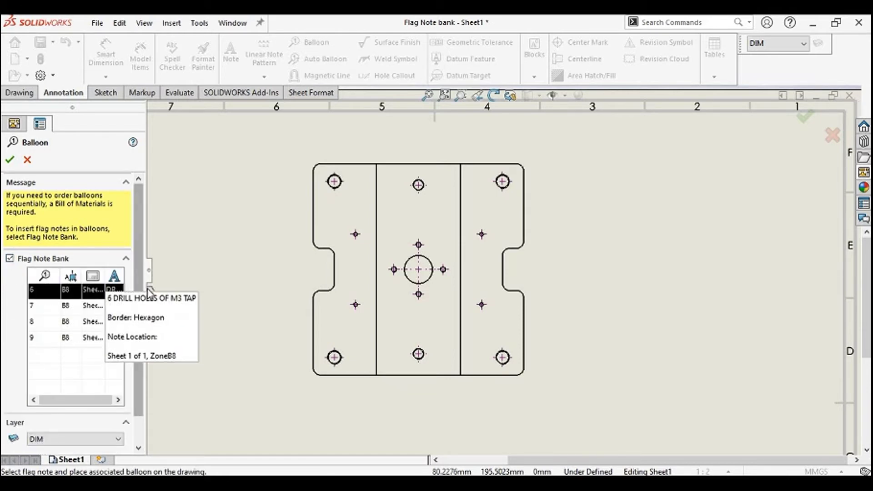
drag(146, 291, 213, 290)
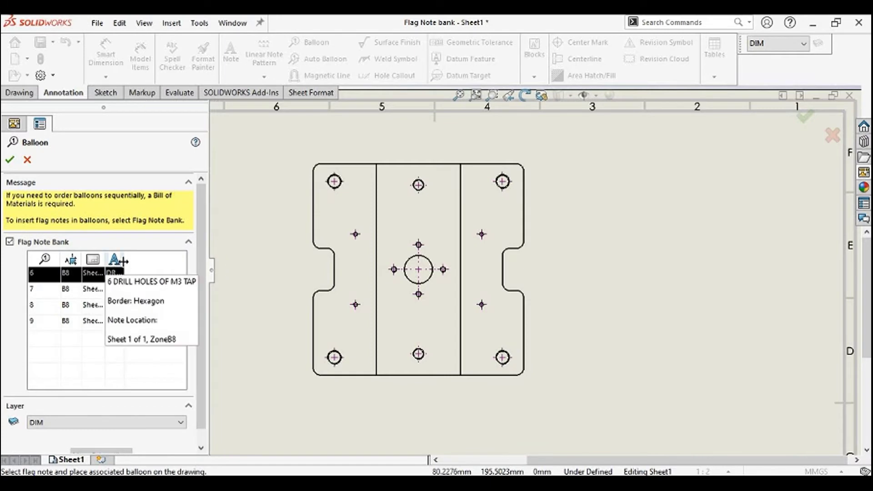
drag(123, 260, 184, 266)
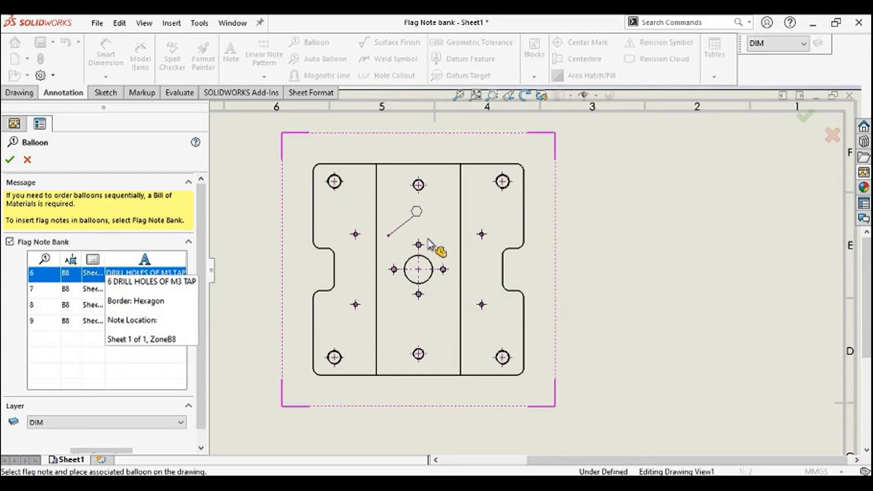
scroll(478, 239, down, 1)
scroll(538, 240, down, 1)
scroll(519, 244, down, 1)
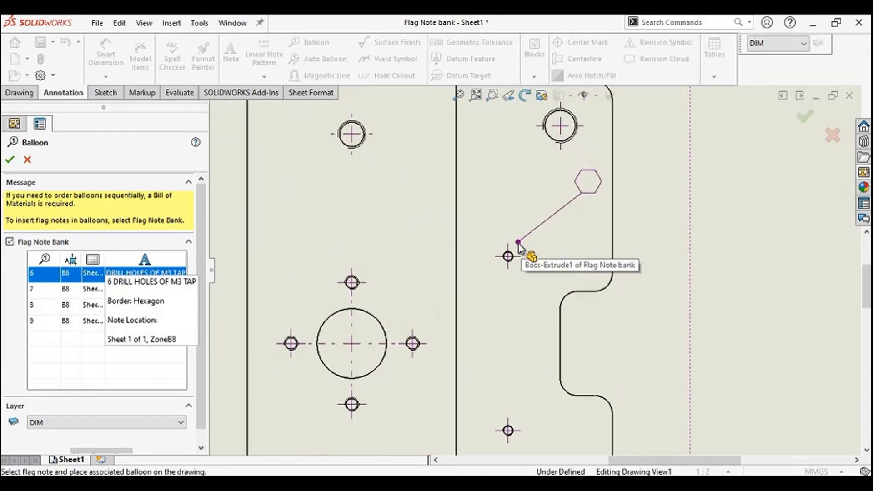
scroll(509, 270, down, 1)
Place flag balloons 6 and 7 on their drill holes, up and above each hole
click(505, 276)
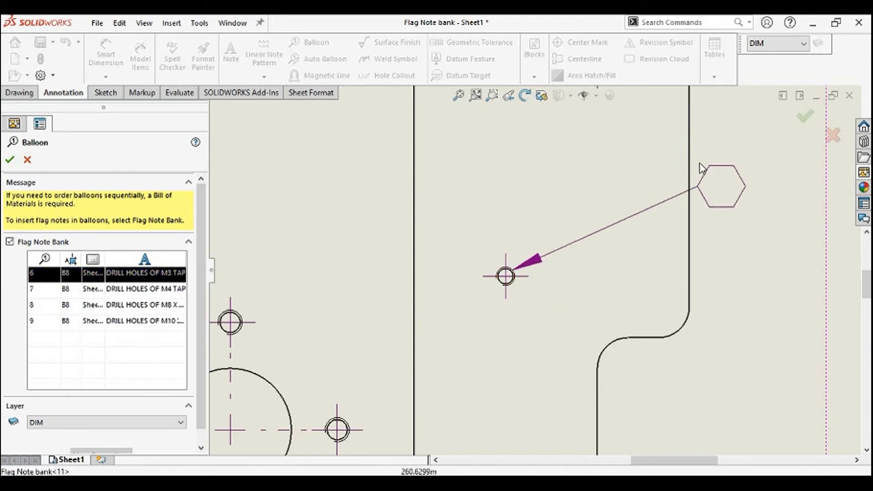
scroll(721, 185, up, 3)
click(639, 190)
scroll(614, 273, up, 1)
scroll(560, 330, up, 1)
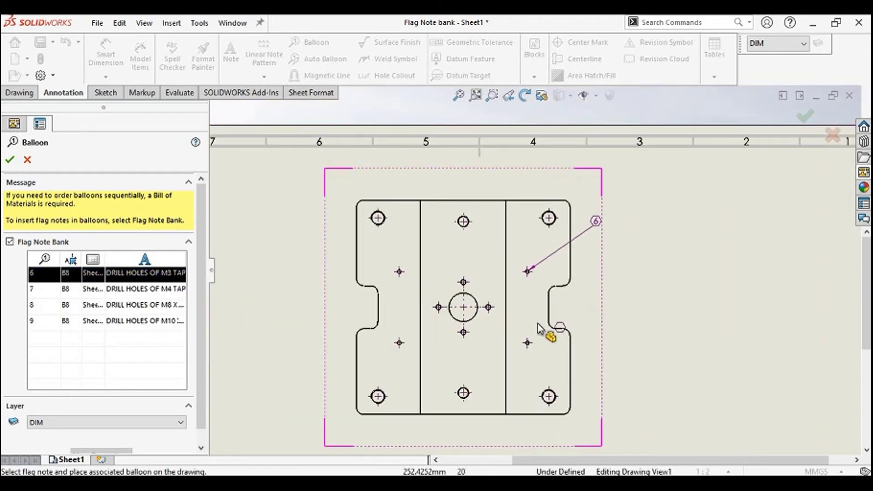
scroll(545, 331, up, 1)
mouse_move(48, 289)
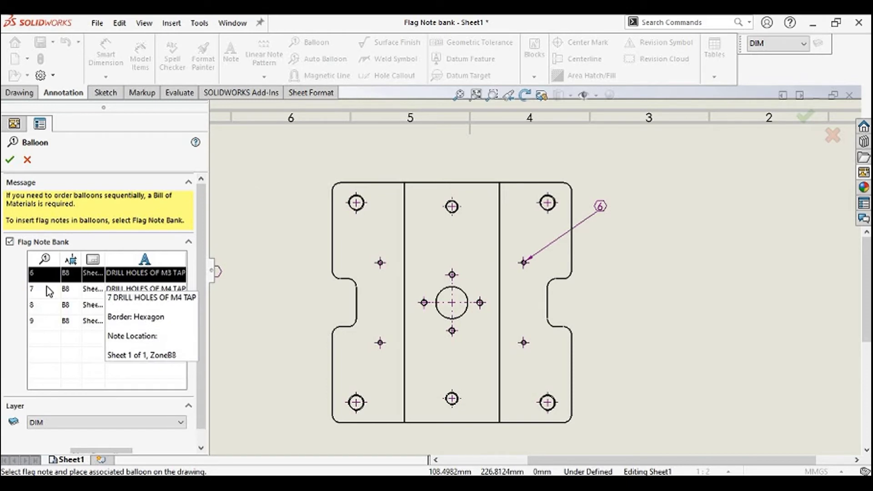
click(49, 292)
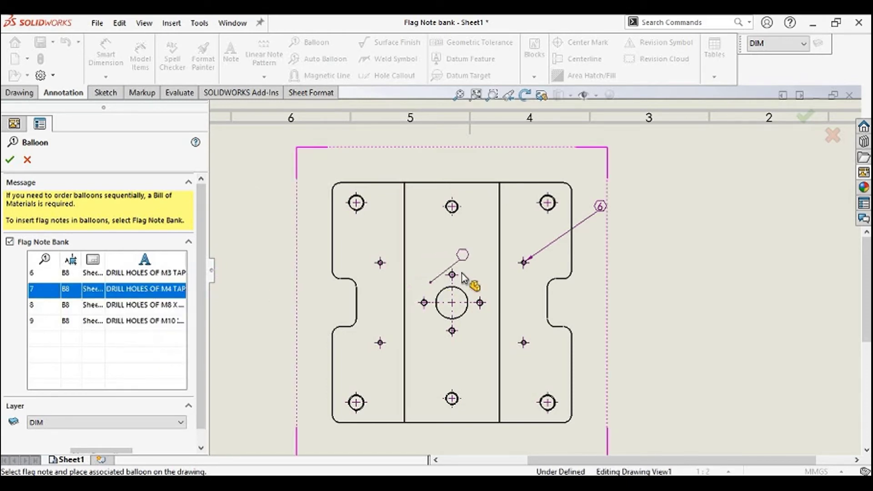
scroll(474, 280, down, 1)
scroll(513, 278, down, 2)
scroll(513, 278, down, 1)
click(494, 292)
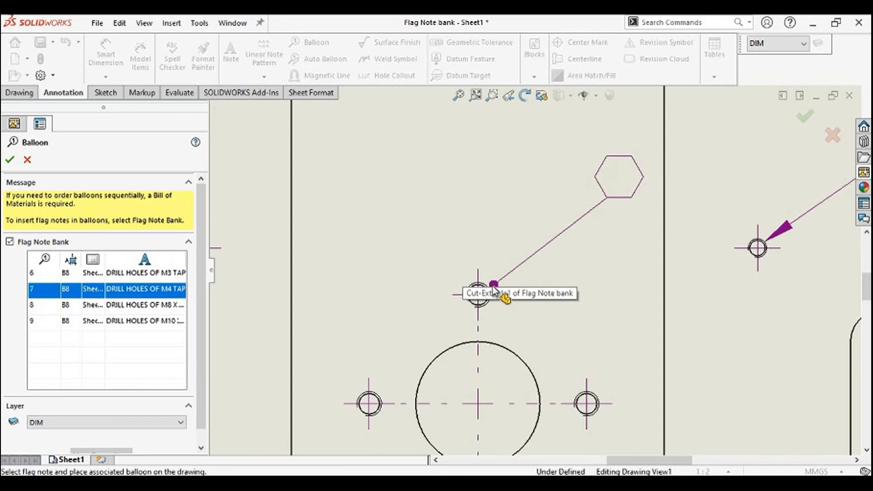
scroll(591, 179, up, 2)
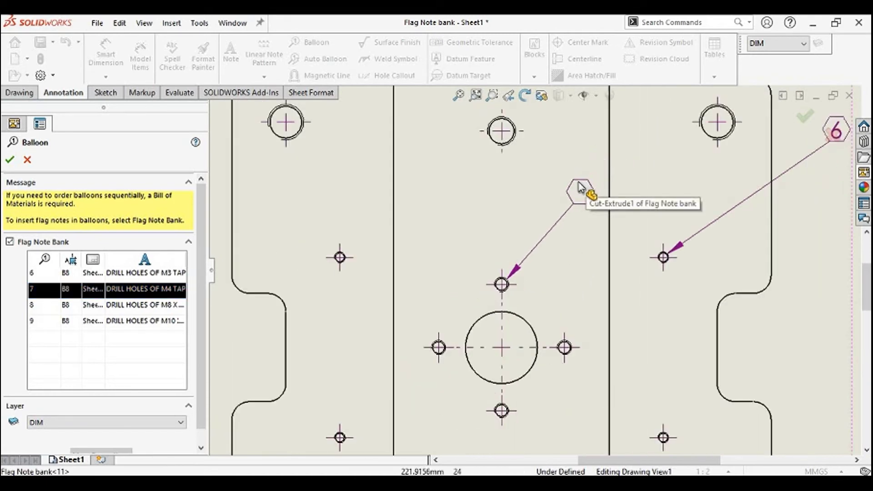
click(575, 196)
scroll(512, 280, up, 2)
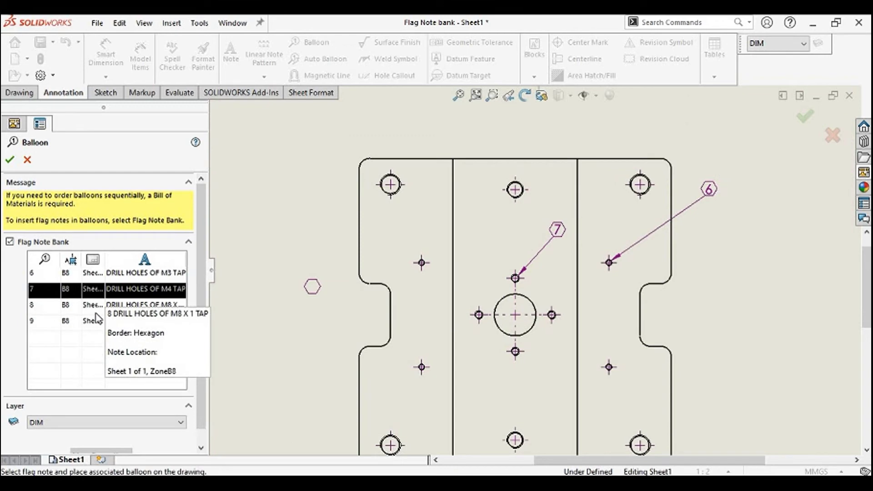
Place flag balloons 8 and 9 on the top-centre and upper-right holes
click(140, 308)
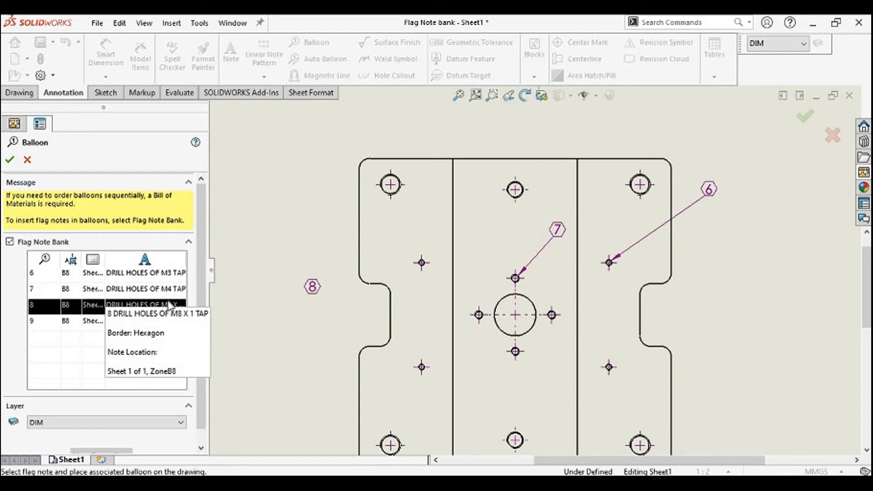
scroll(539, 192, down, 1)
scroll(537, 189, down, 1)
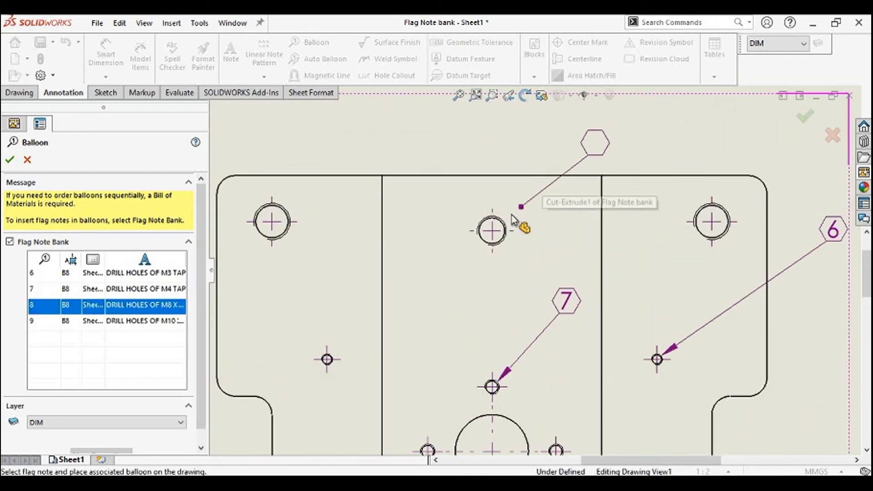
click(505, 219)
scroll(557, 172, up, 1)
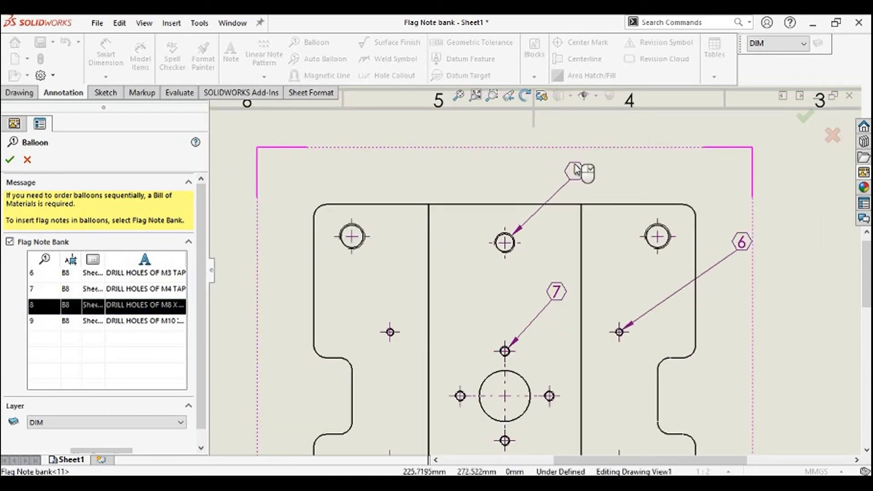
click(574, 171)
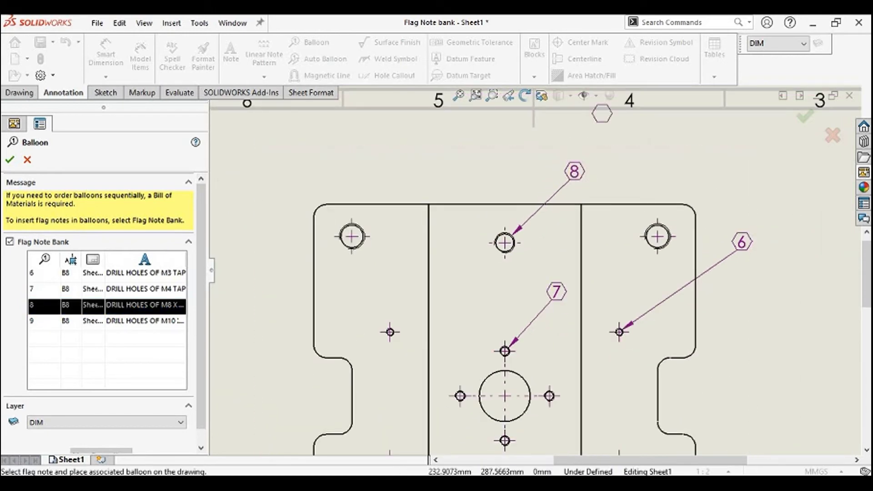
click(39, 322)
scroll(630, 238, up, 1)
scroll(627, 238, down, 1)
scroll(595, 274, down, 1)
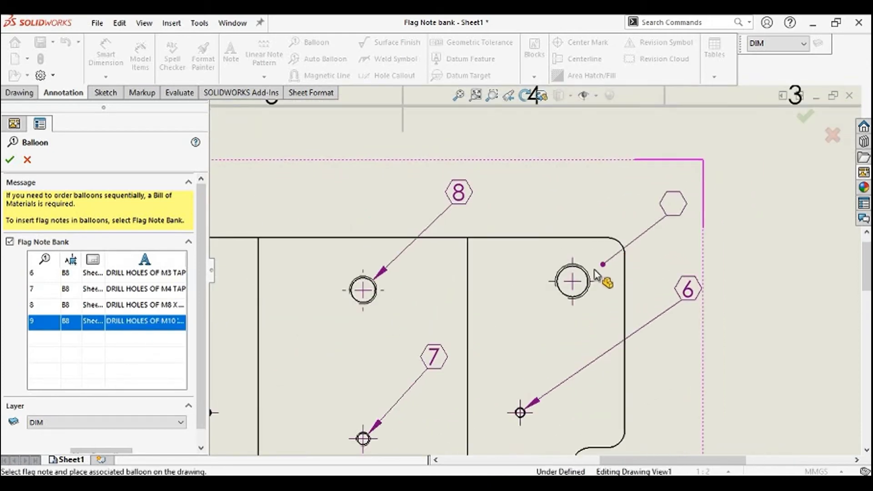
click(595, 277)
scroll(662, 215, up, 1)
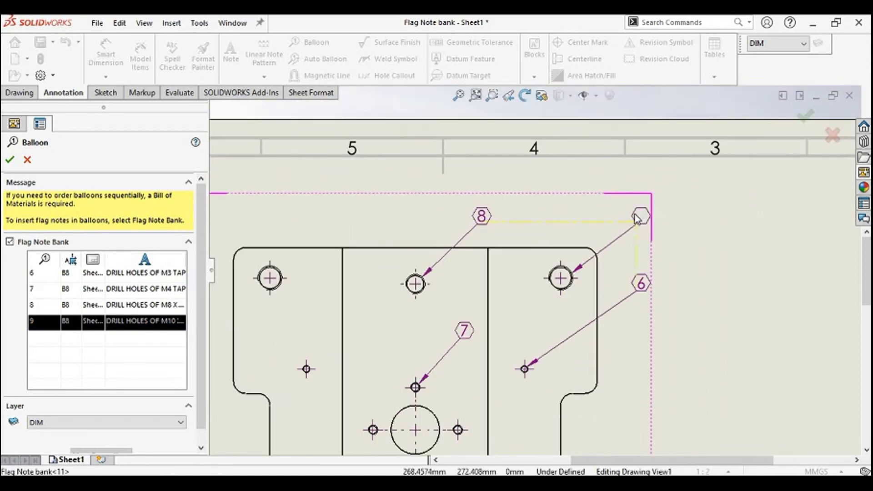
click(627, 217)
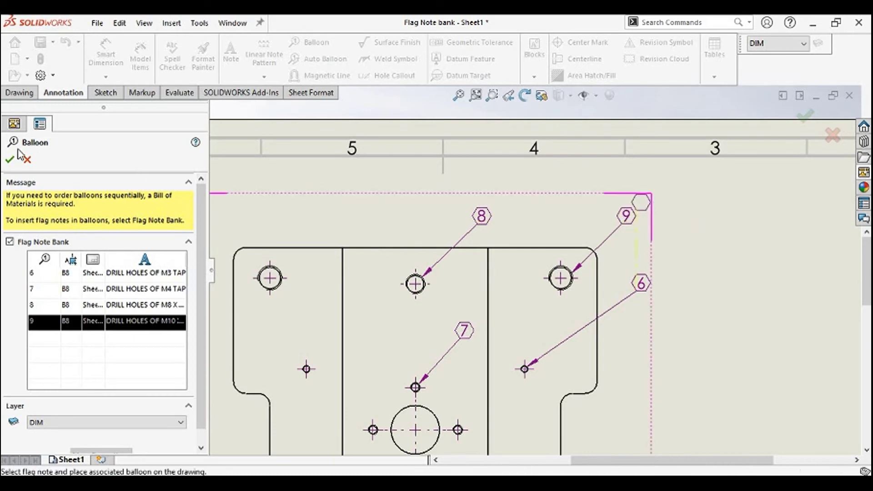
Reposition balloon 9 above the upper-right hole, confirm the balloons, and select the notes block
click(9, 162)
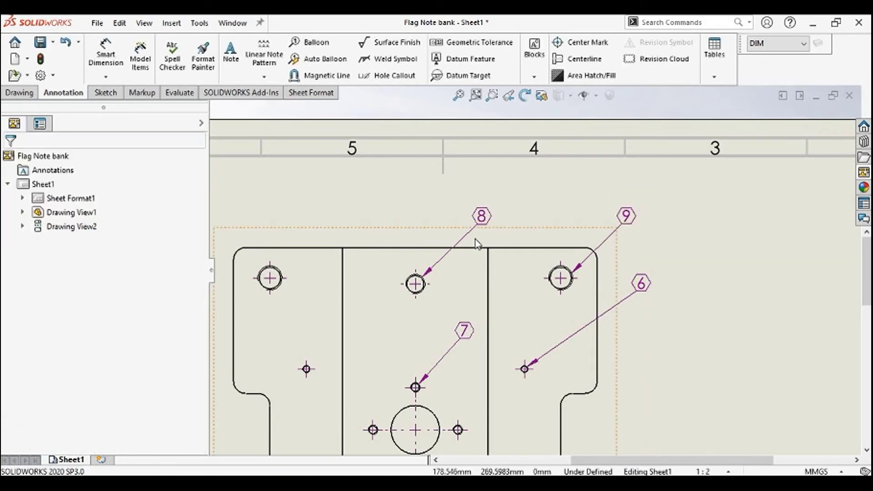
scroll(516, 316, up, 2)
scroll(637, 281, down, 2)
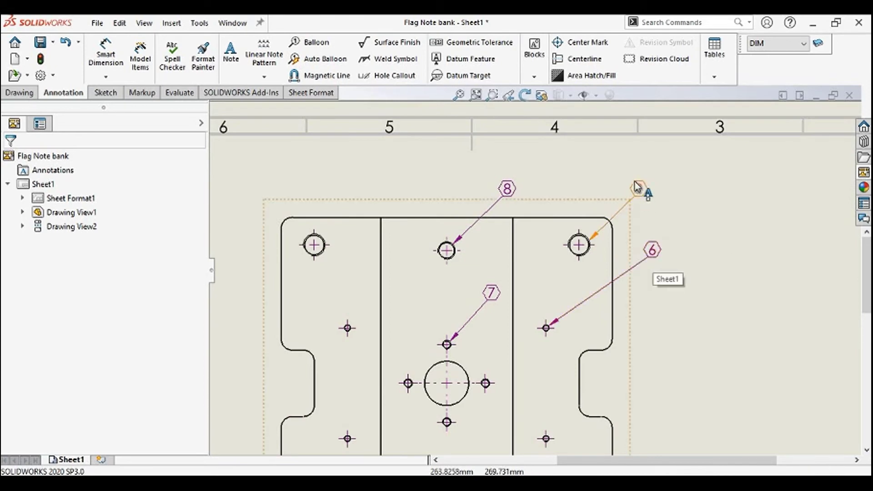
drag(641, 192, 650, 214)
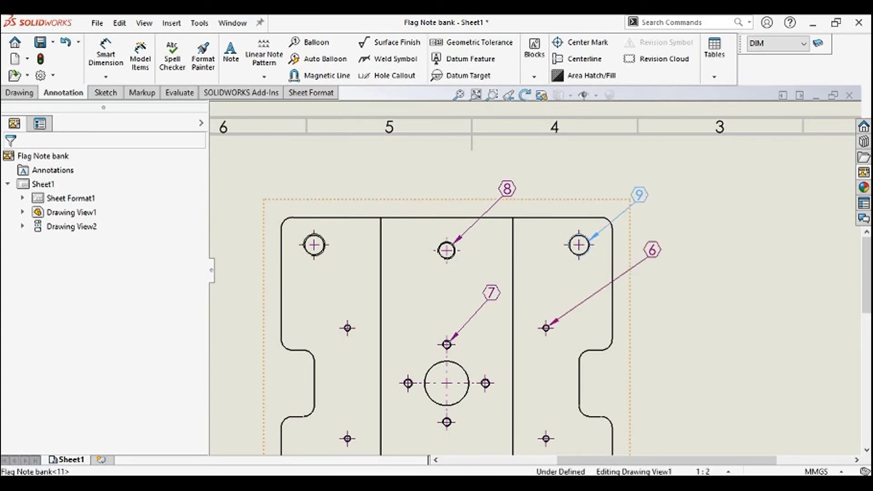
scroll(610, 296, up, 3)
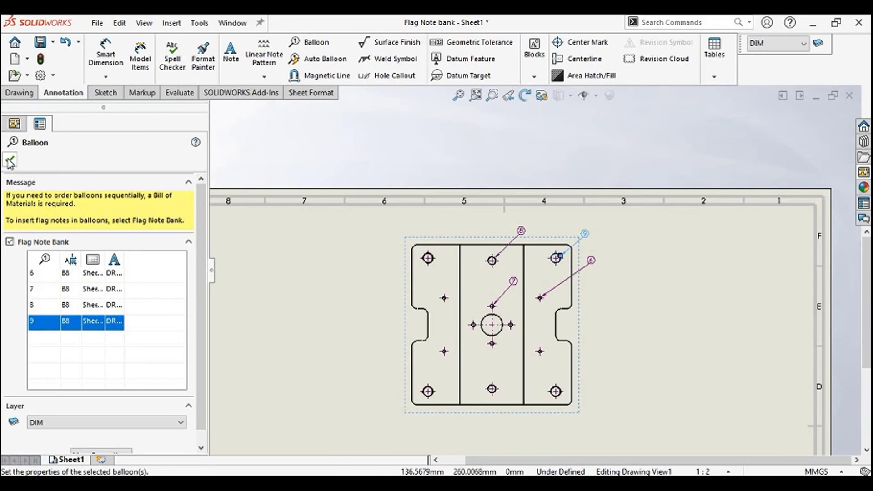
click(10, 162)
scroll(469, 308, up, 3)
scroll(546, 351, down, 2)
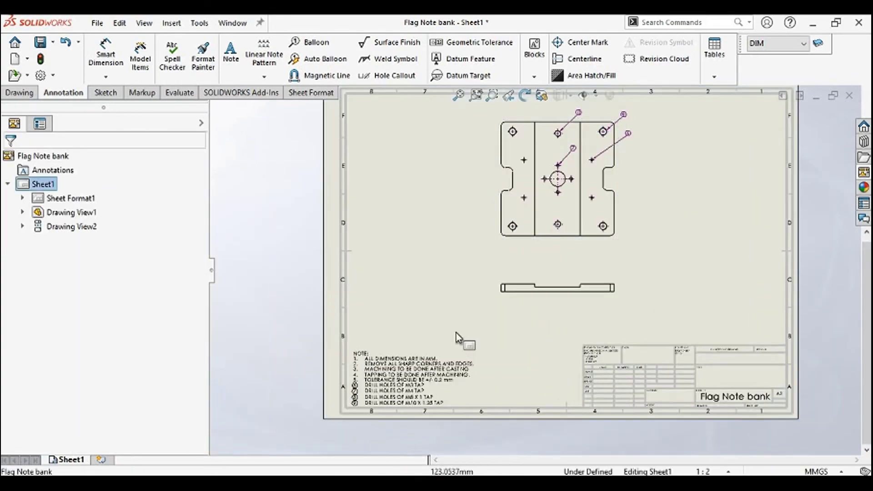
scroll(456, 337, down, 2)
scroll(387, 400, down, 2)
scroll(387, 399, down, 1)
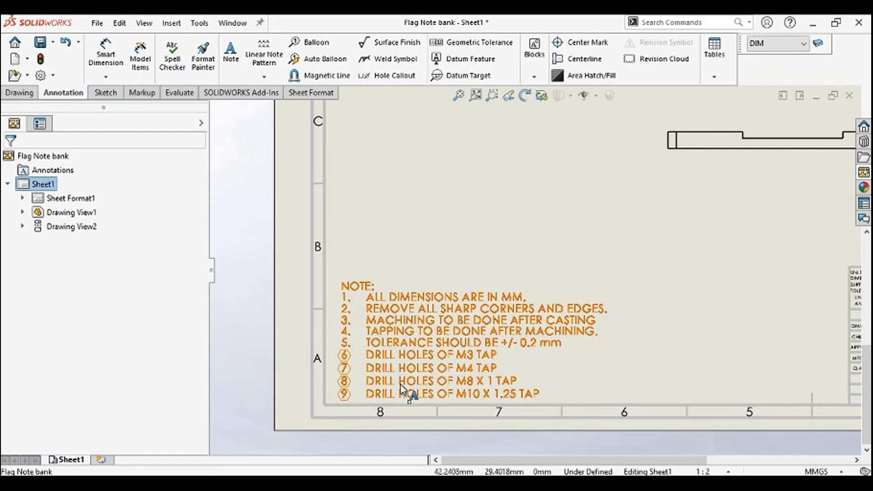
scroll(401, 393, up, 2)
scroll(585, 260, up, 1)
scroll(534, 305, up, 1)
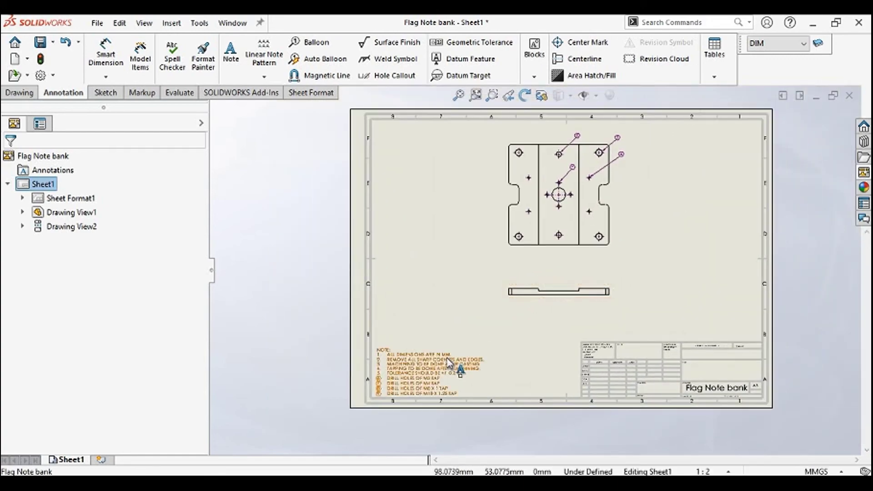
scroll(448, 362, down, 5)
click(395, 322)
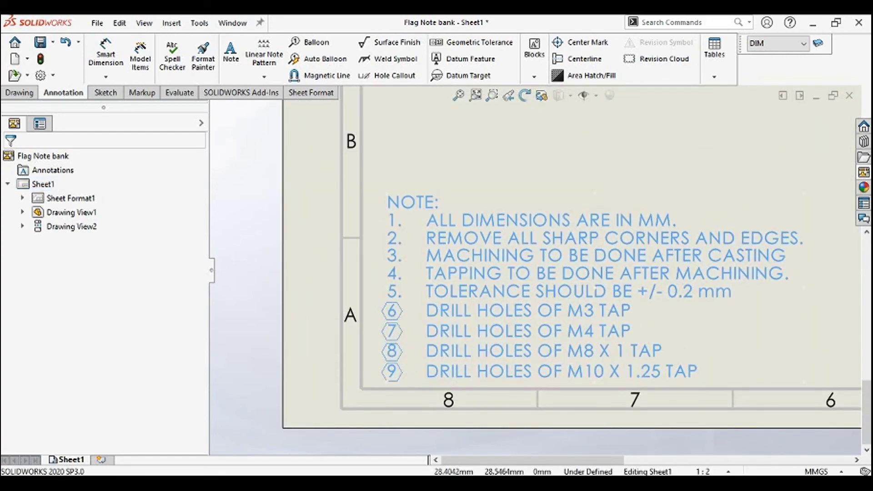
Remove notes 6 and 7 from the Flag Note Bank and clear their hexagon borders
double_click(396, 317)
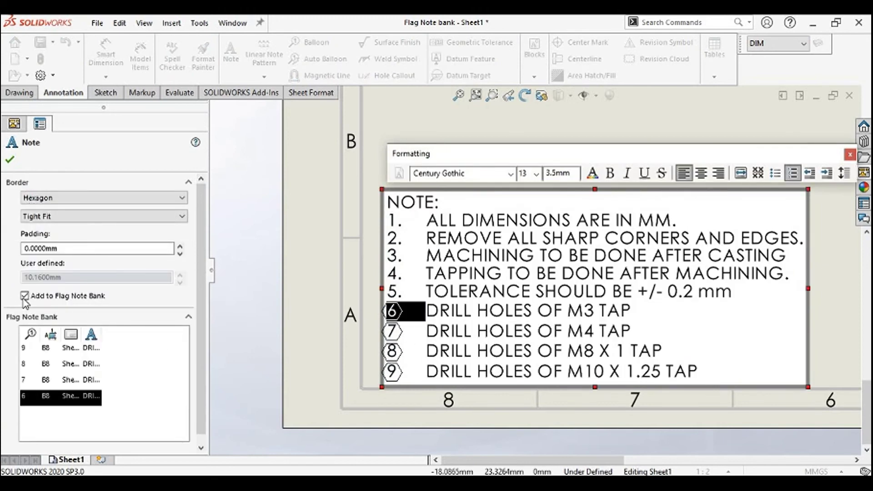
click(25, 297)
click(102, 197)
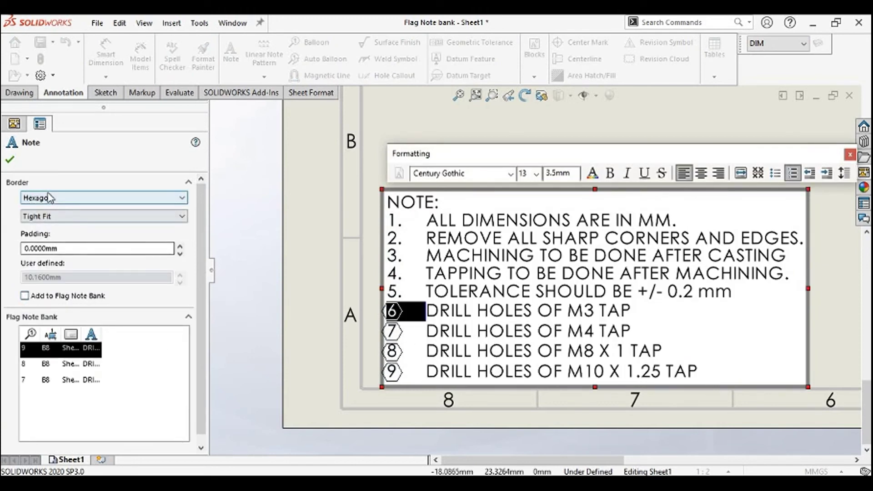
click(41, 207)
click(403, 330)
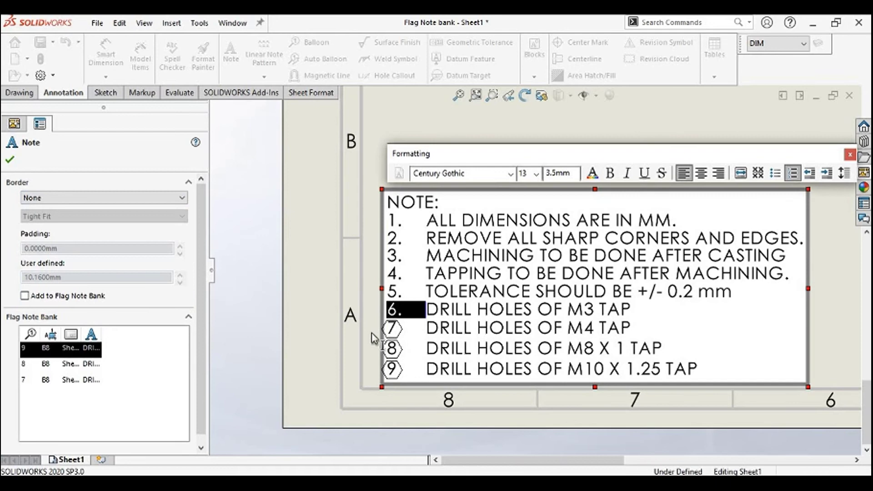
click(25, 296)
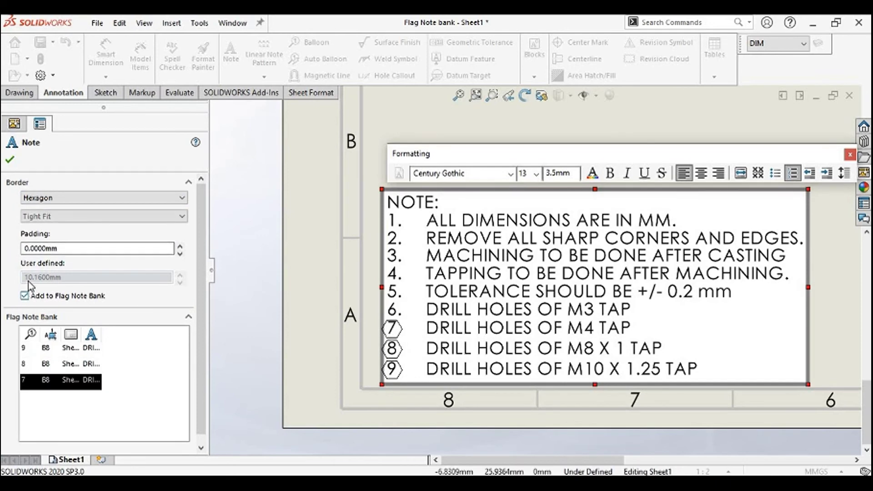
click(49, 198)
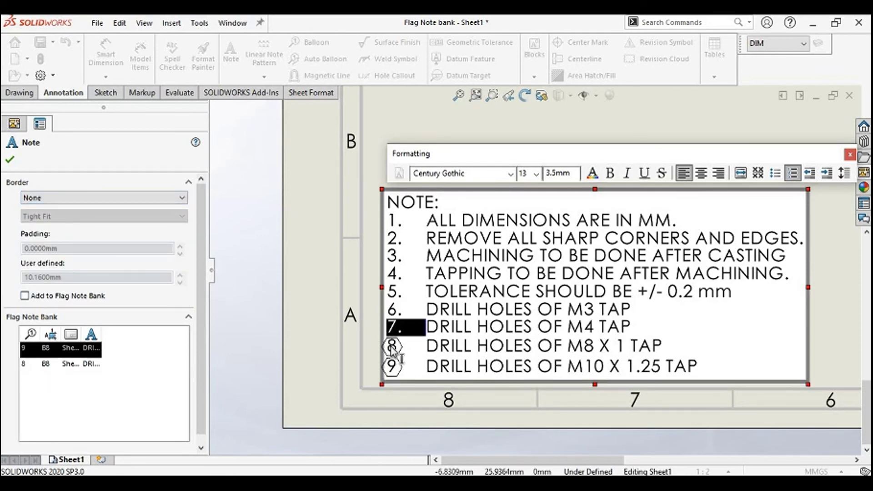
Unbank note 8, set notes 8 and 9 borders to None, and close the note
click(401, 354)
click(25, 297)
click(50, 199)
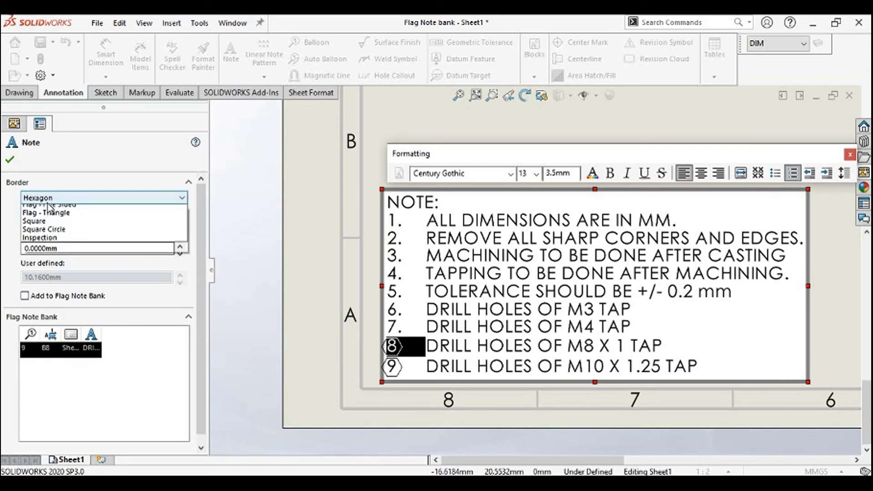
click(47, 209)
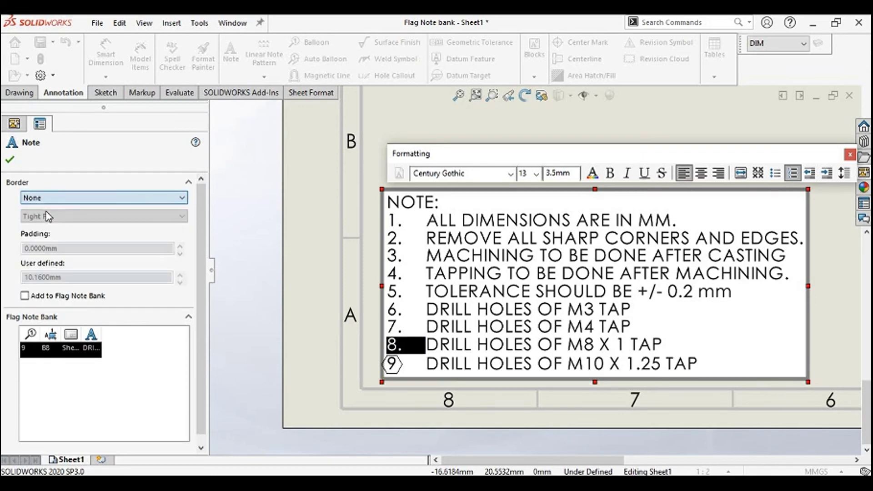
click(393, 366)
click(31, 198)
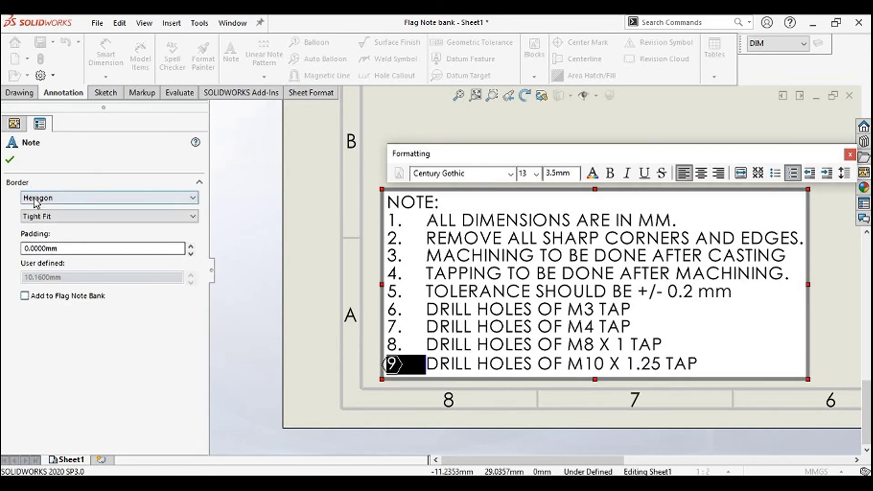
click(34, 208)
click(11, 161)
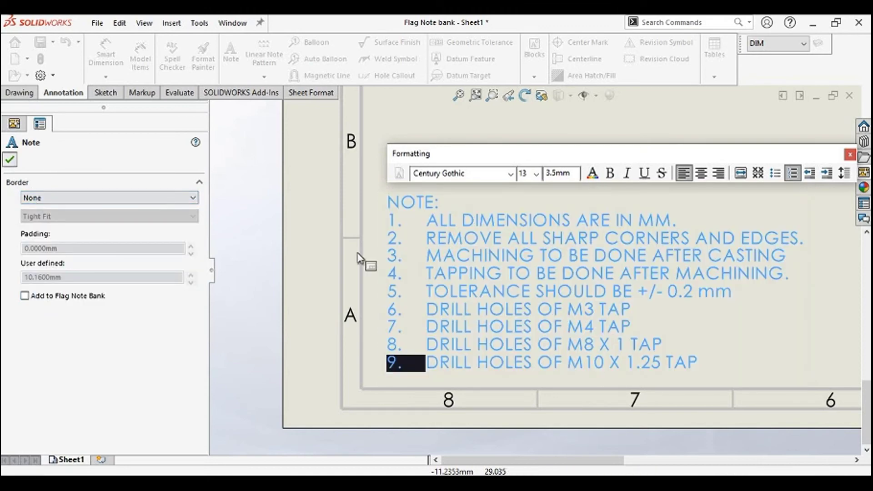
scroll(466, 316, up, 3)
scroll(628, 230, up, 3)
scroll(619, 279, down, 2)
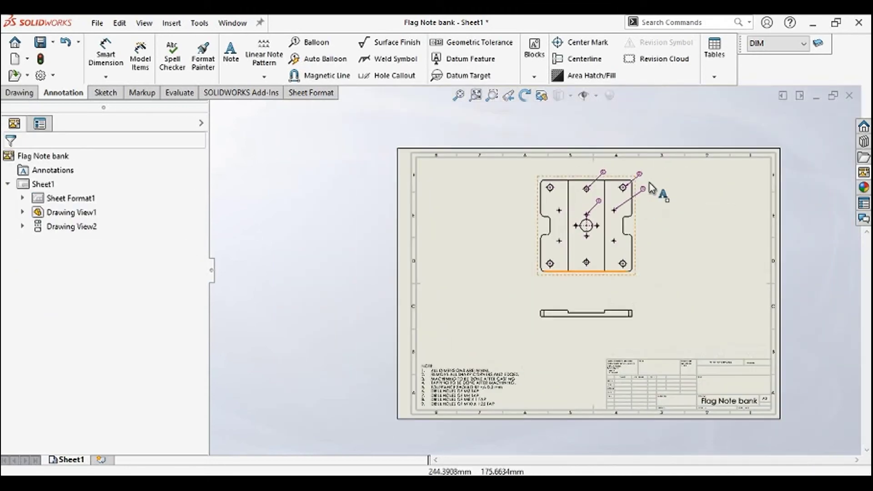
scroll(623, 228, down, 2)
scroll(614, 232, down, 2)
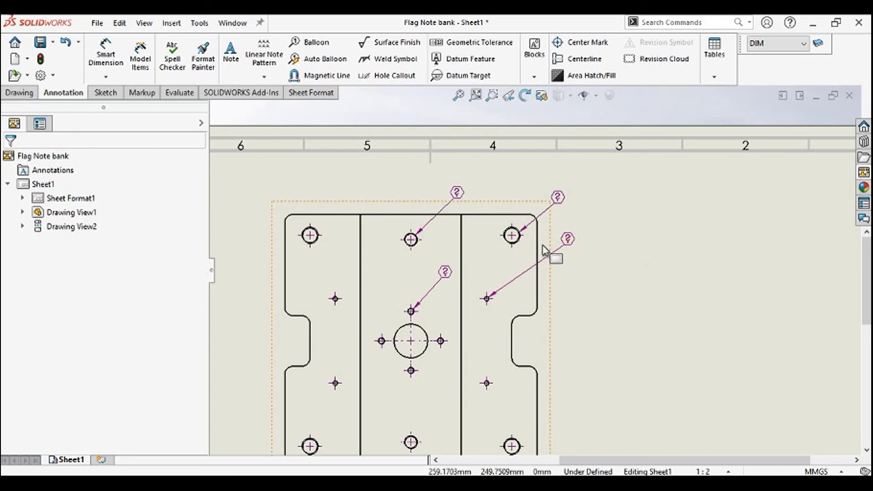
scroll(580, 241, down, 2)
scroll(602, 237, down, 1)
Select the three question-mark balloons on the plate view and delete them
click(616, 251)
ctrl+click(437, 292)
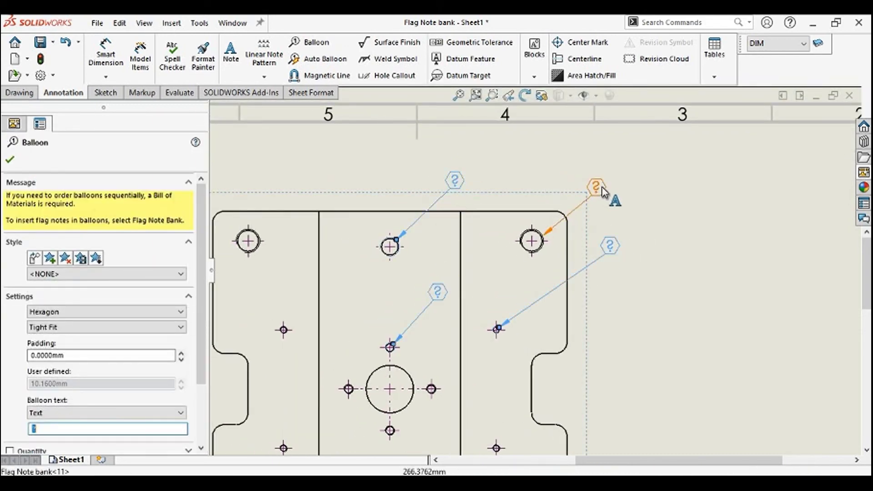
ctrl+click(588, 188)
key(Delete)
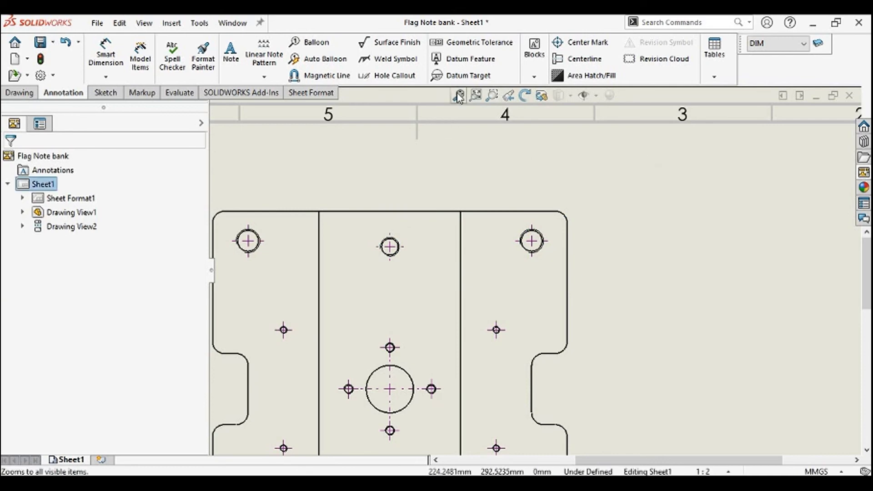
Zoom to fit the sheet and save the Flag Note bank drawing
click(458, 94)
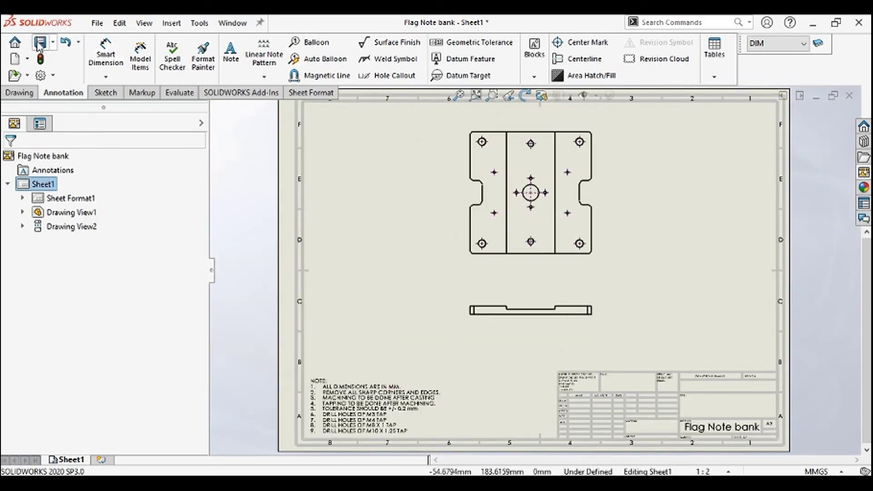
click(39, 43)
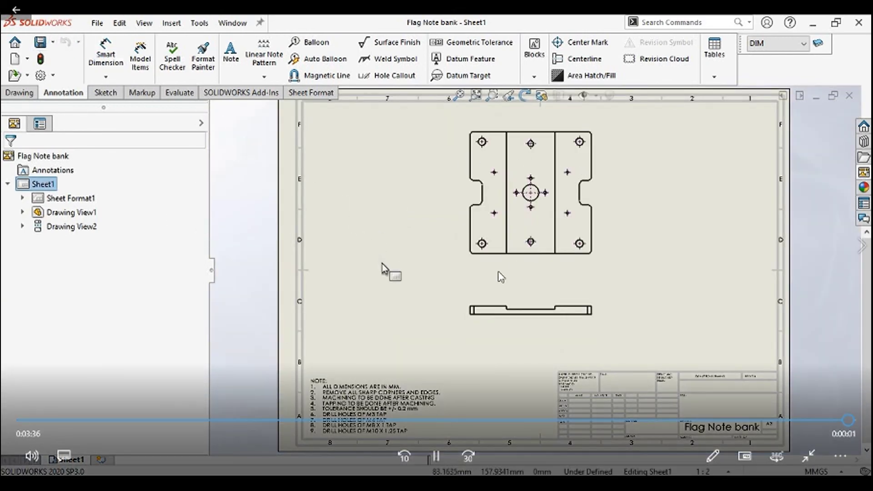